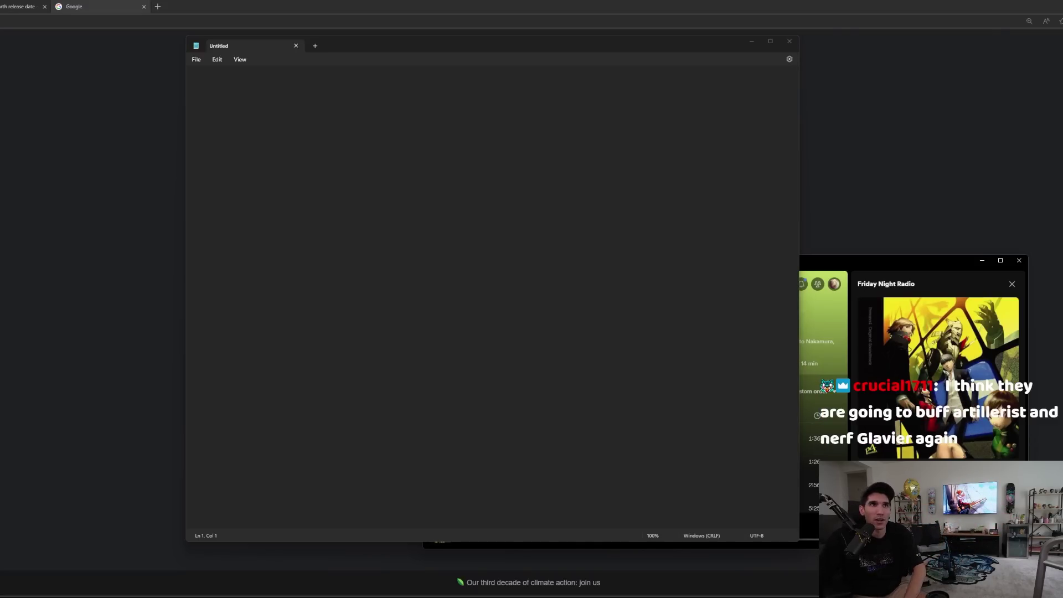
# Title the note 'Predictions for The Balance patch of October Stoopzz KR STYLE' with Buffs/Reworks: and Nerfs: headings.
pyautogui.write('Predictio')
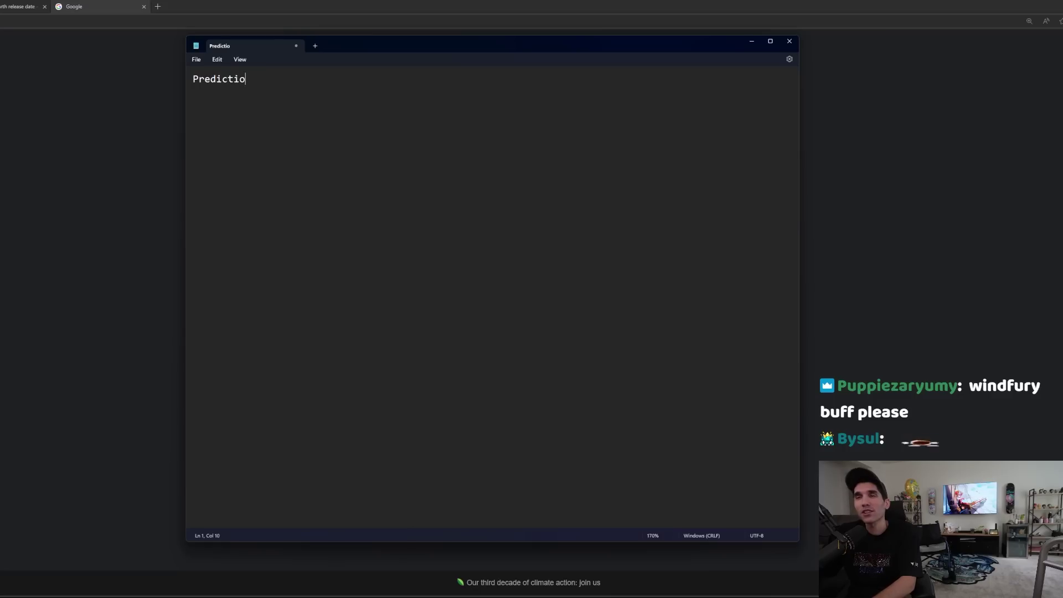
pyautogui.write('ns for The Balance ')
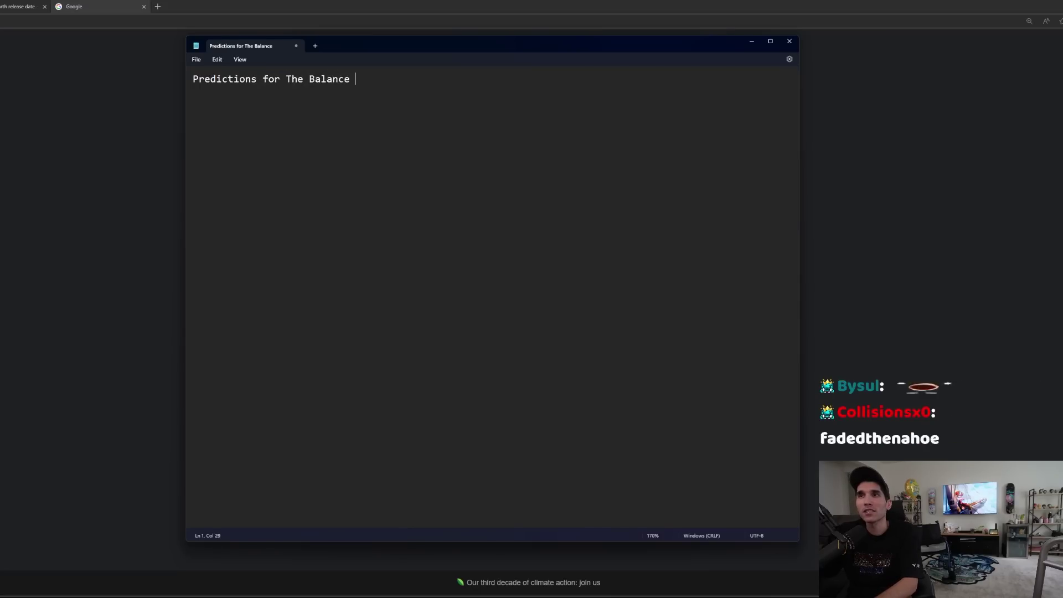
pyautogui.write('patch of October S')
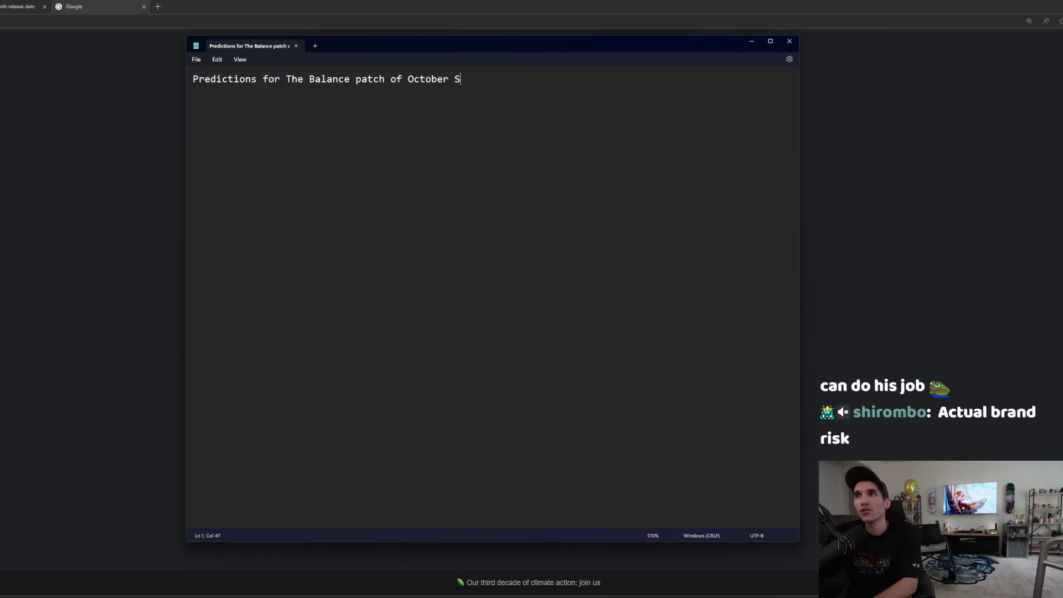
pyautogui.write('toopzz KR STYLE')
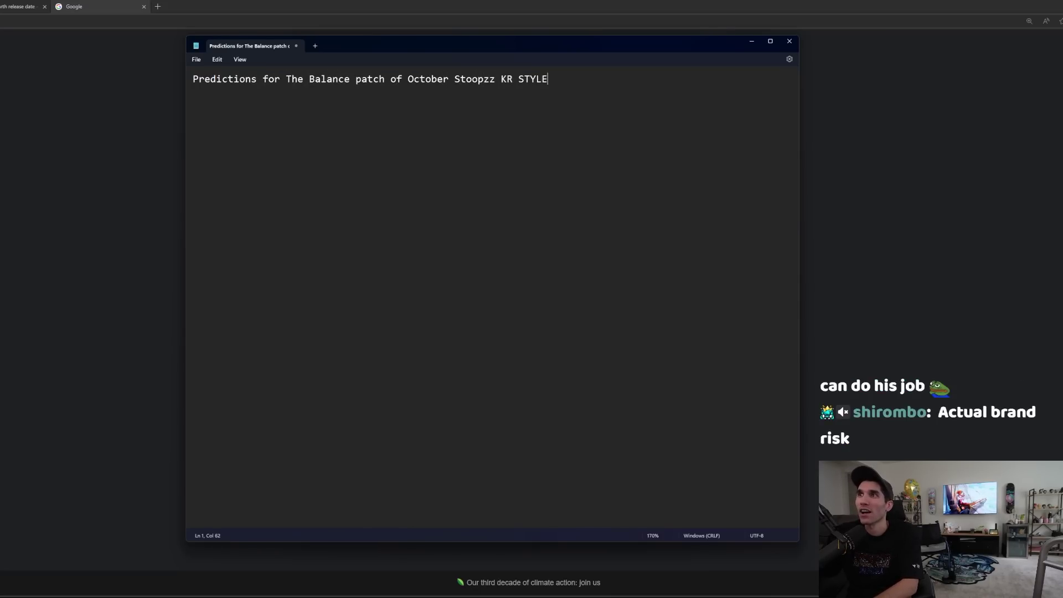
pyautogui.press('Return')
pyautogui.press('Return')
pyautogui.press('BackSpace')
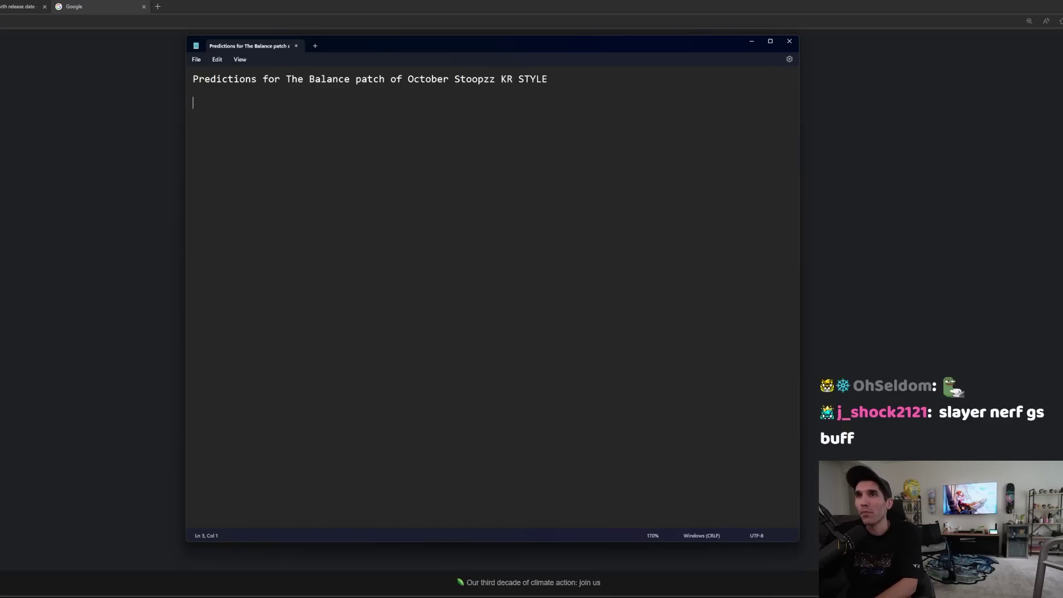
pyautogui.write('Buif')
pyautogui.press('BackSpace')
pyautogui.press('BackSpace')
pyautogui.write('ffs:')
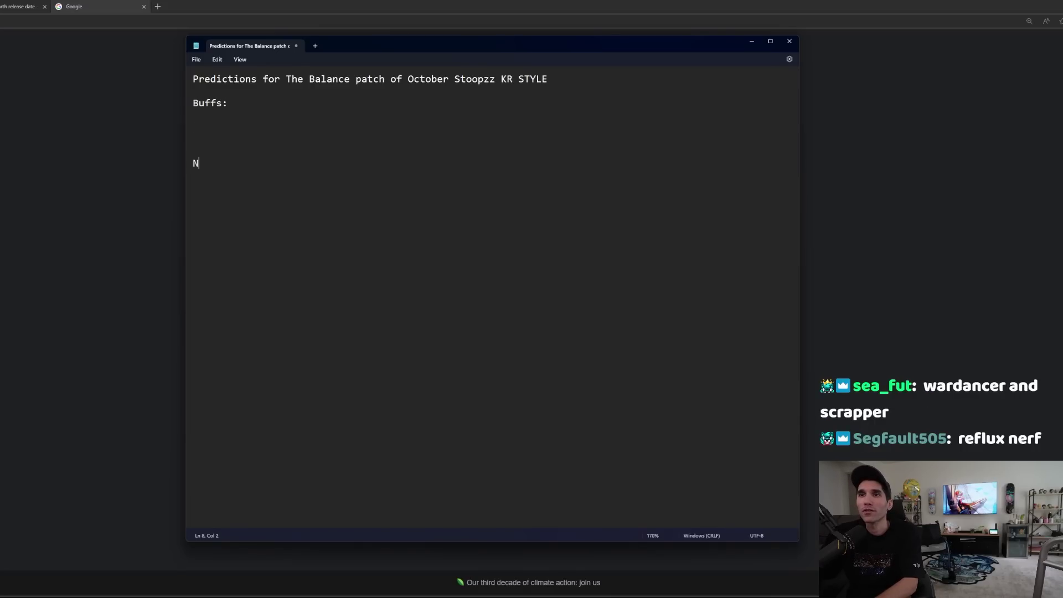
pyautogui.write('fs:')
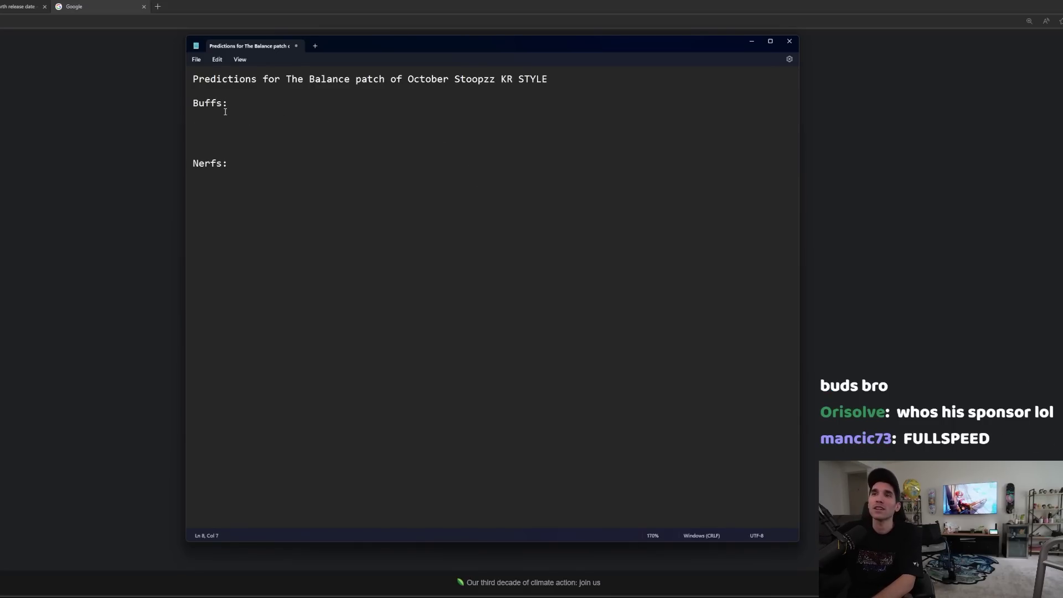
pyautogui.click(235, 117)
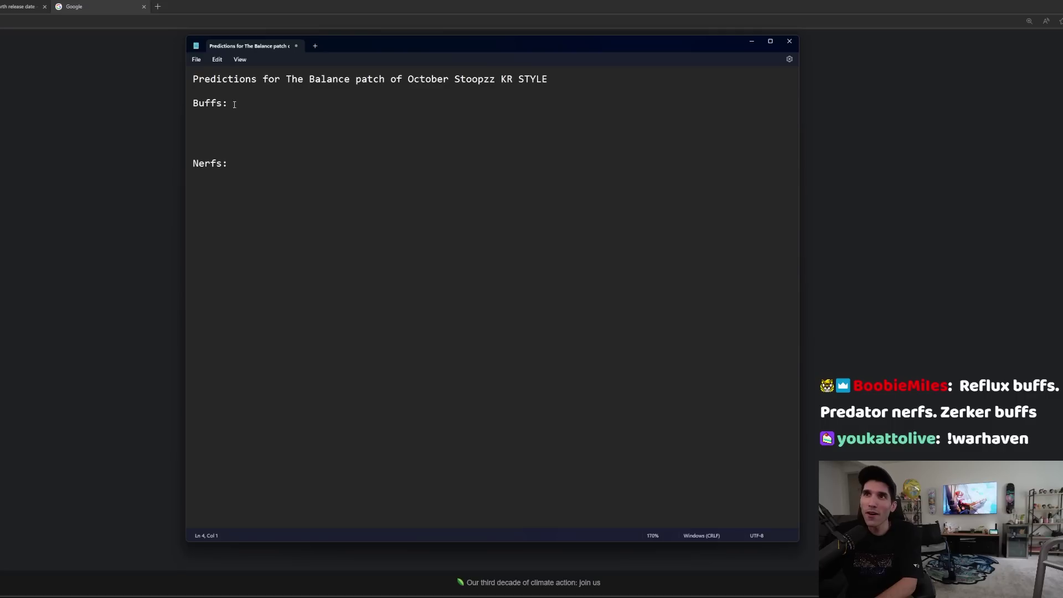
pyautogui.click(219, 103)
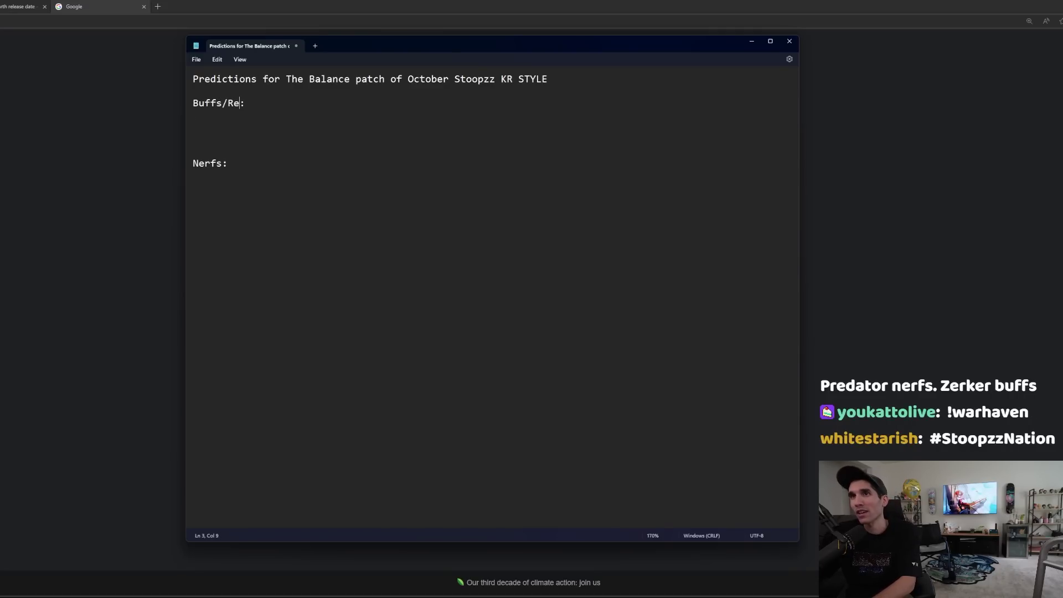
pyautogui.write('works')
pyautogui.click(249, 115)
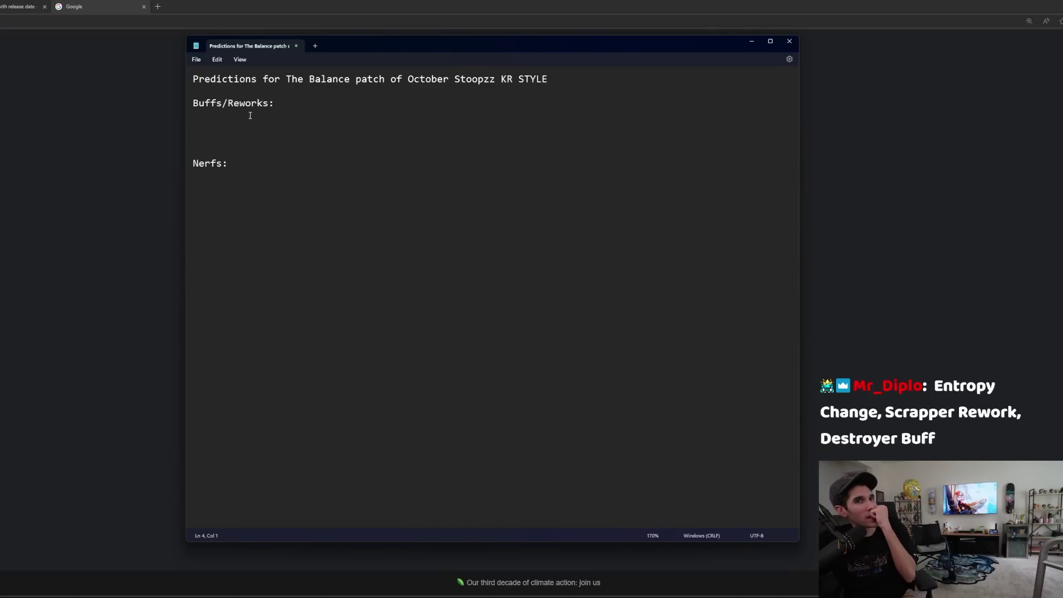
# List WD and Scrappa on separate lines under the Buffs/Reworks: heading.
pyautogui.write('WD')
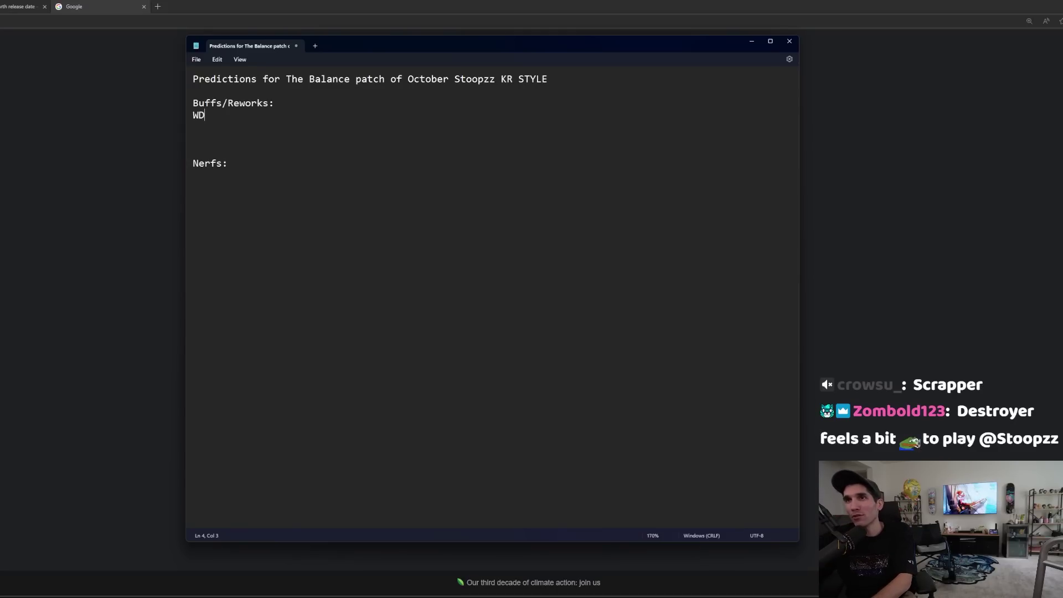
pyautogui.press('Return')
pyautogui.write('Scrappac')
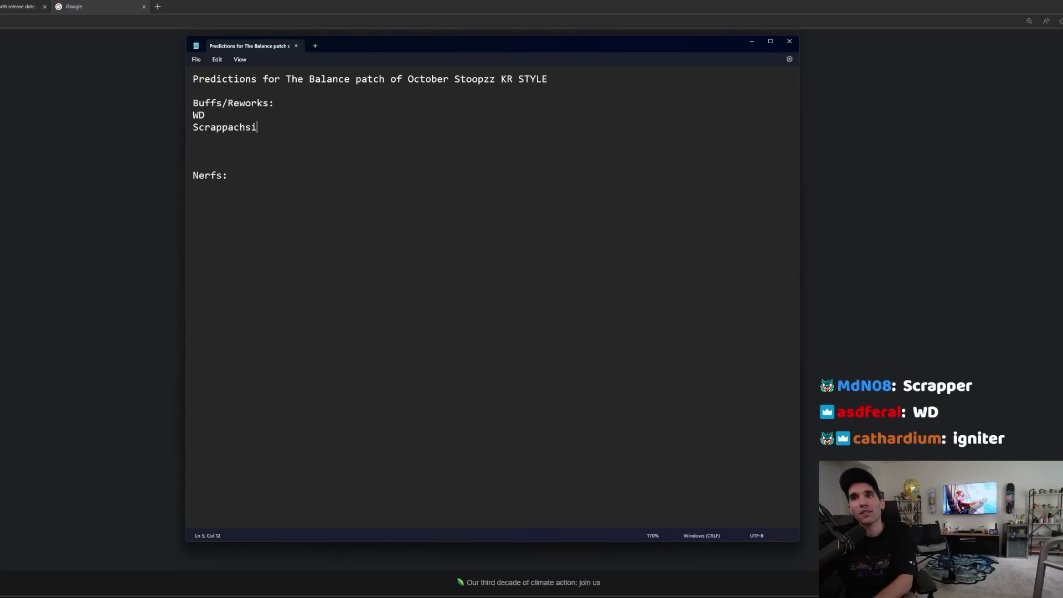
pyautogui.press('BackSpace')
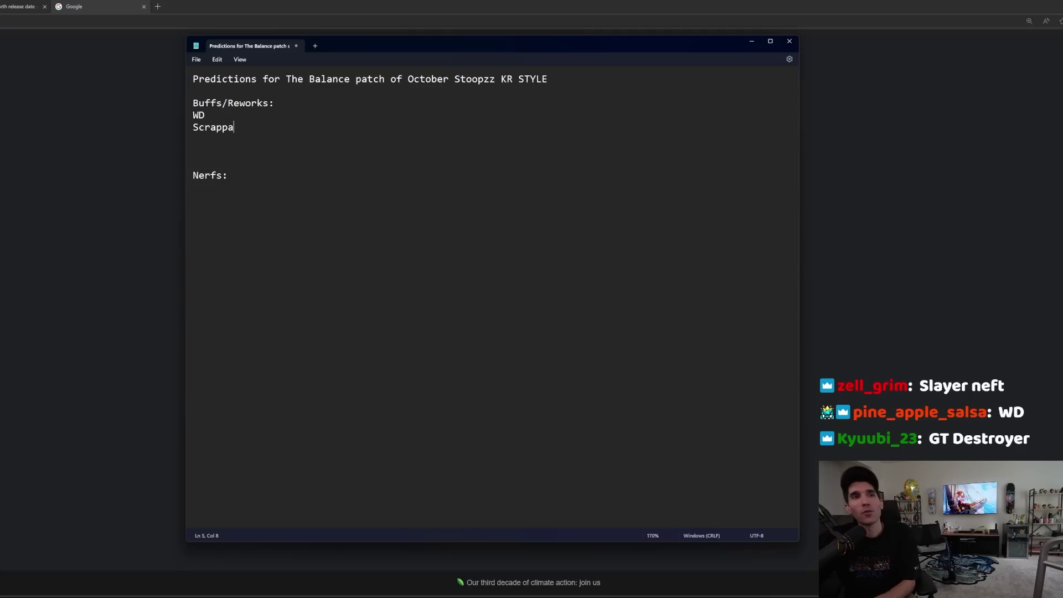
pyautogui.click(194, 139)
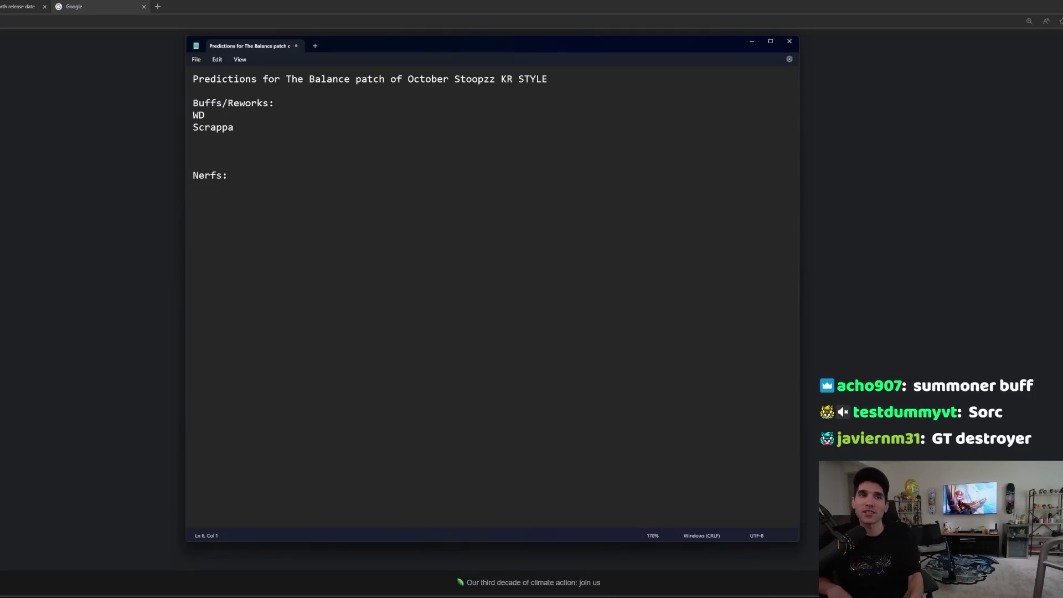
# Add Sorc and Arty as the next two Buffs/Reworks entries.
pyautogui.write('Sorc')
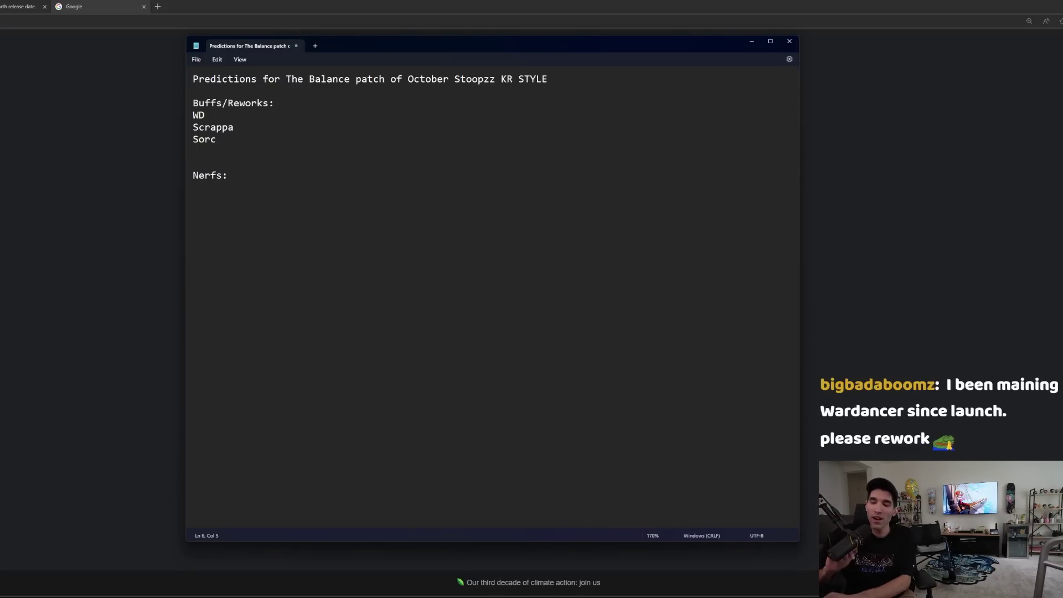
pyautogui.press('Return')
pyautogui.write('Artyu')
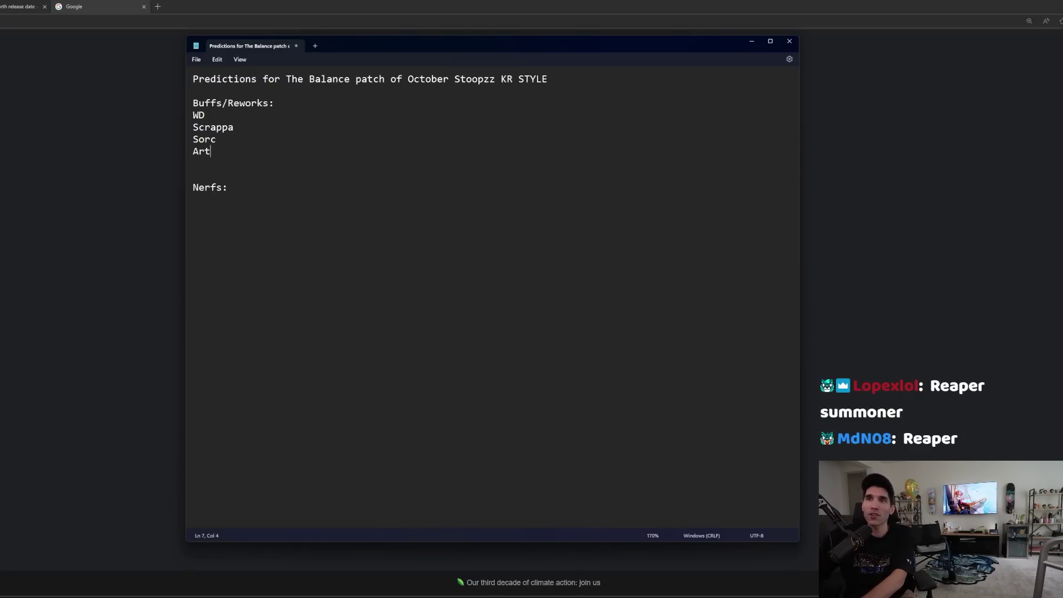
pyautogui.press('BackSpace')
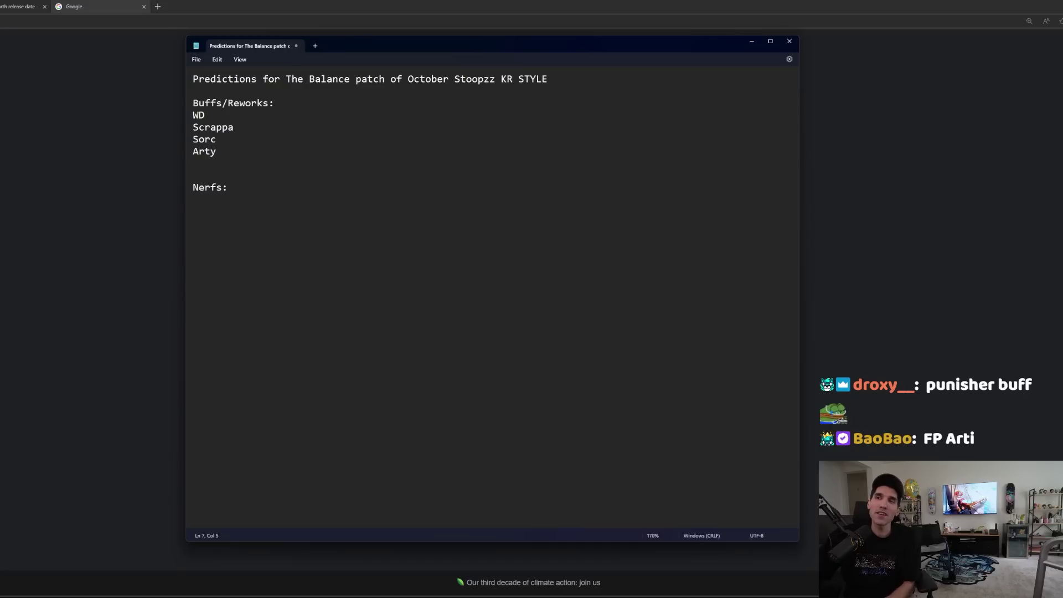
pyautogui.hotkey('shift', 'Home')
pyautogui.press('Right')
pyautogui.hotkey('shift', 'Home')
pyautogui.hotkey('shift', 'Up')
pyautogui.press('Right')
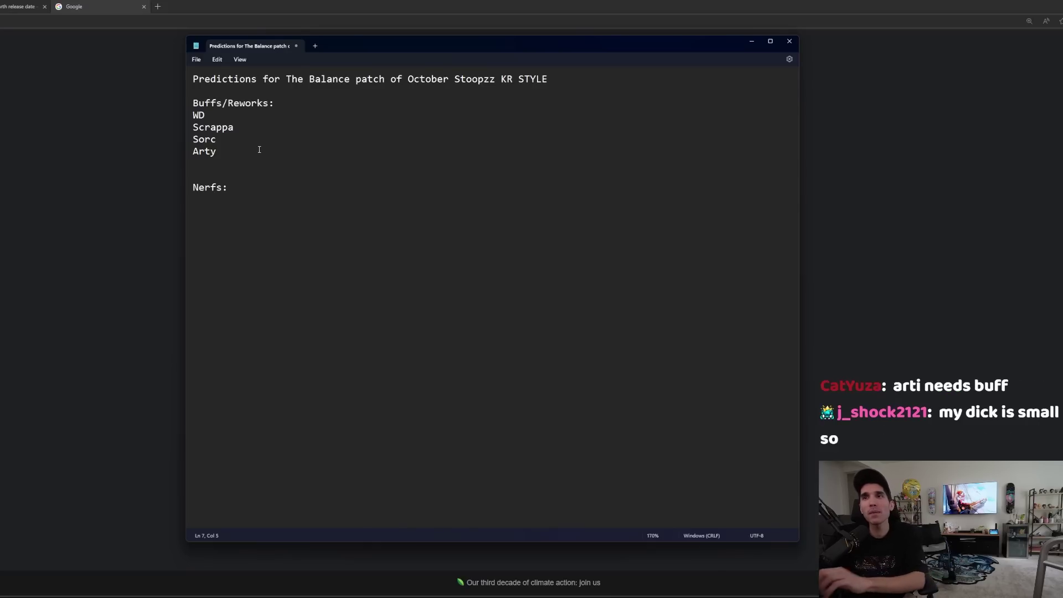
# Add 'Deathblow Striker' to the Buffs/Reworks list below Arty.
pyautogui.click(248, 160)
pyautogui.write('eathv')
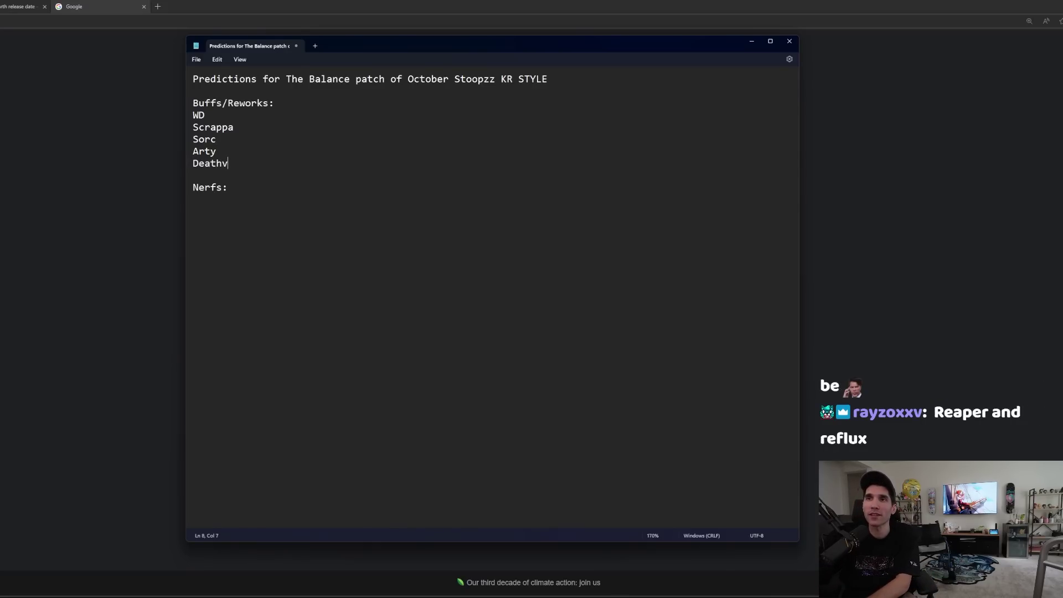
pyautogui.press('BackSpace')
pyautogui.write('blow Striker')
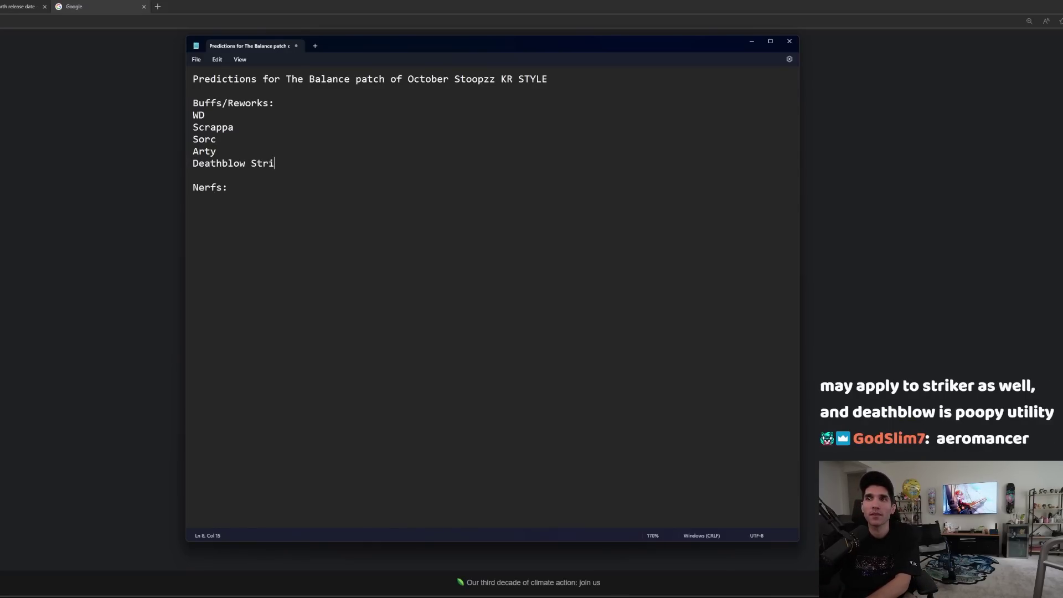
pyautogui.press('Return')
# Clean up the blank line and the Nerfs: heading below the list.
pyautogui.click(193, 199)
pyautogui.click(228, 200)
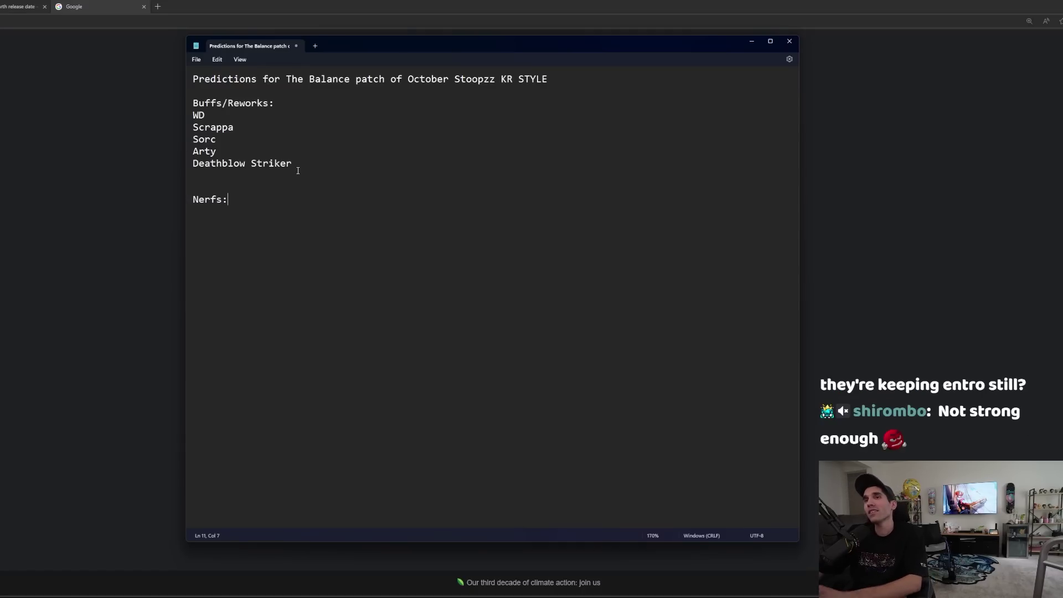
pyautogui.moveTo(289, 151); pyautogui.dragTo(289, 139)
pyautogui.click(296, 206)
pyautogui.click(316, 161)
pyautogui.moveTo(310, 188); pyautogui.dragTo(344, 193)
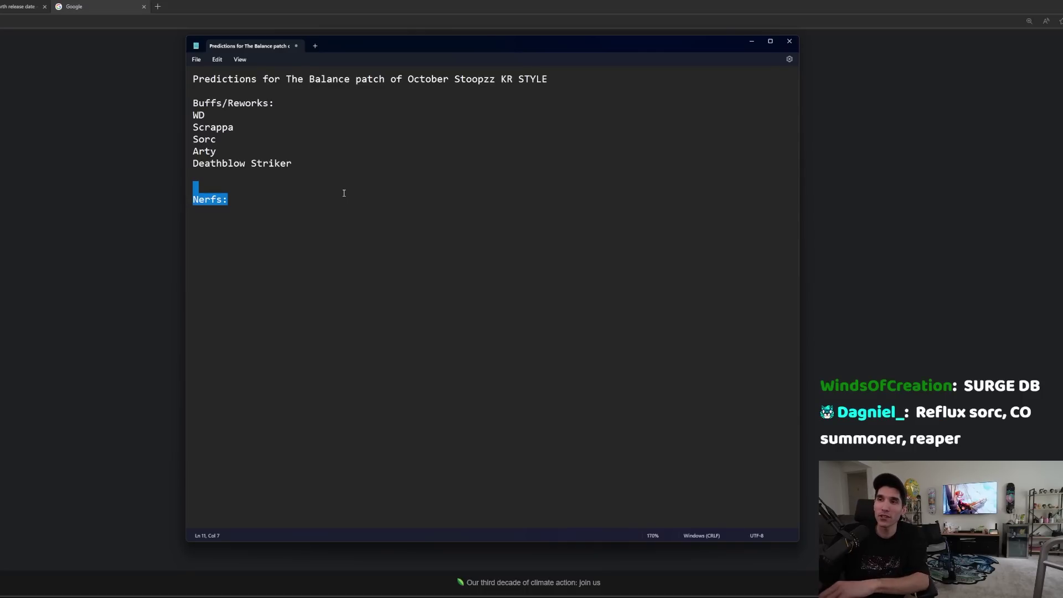
pyautogui.click(443, 235)
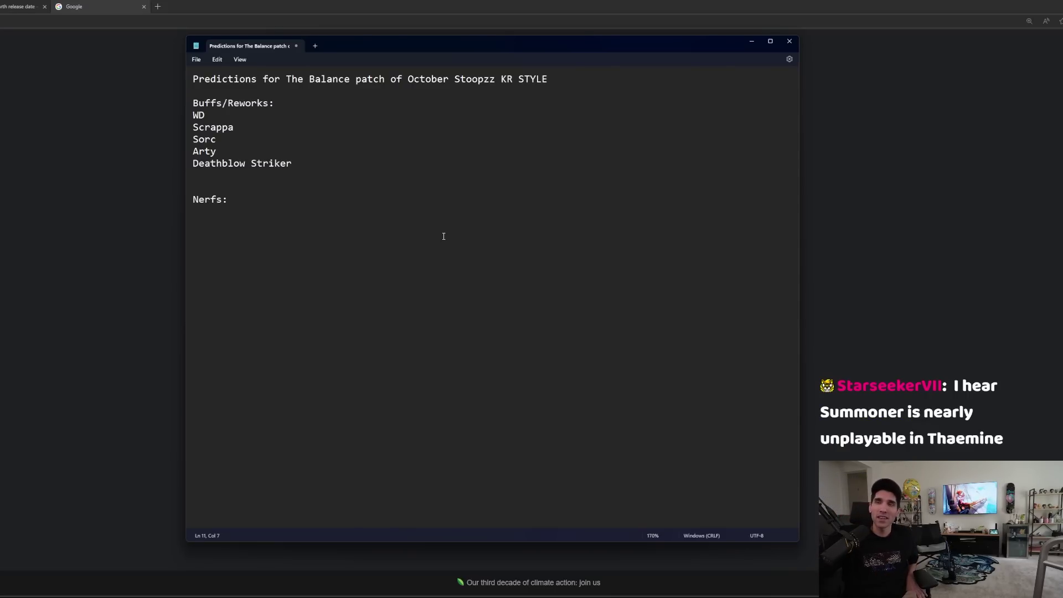
pyautogui.write(':')
# Add 'Reaper love' and 'Summ on her' to the Buffs/Reworks list above Nerfs:.
pyautogui.press('Up')
pyautogui.press('Up')
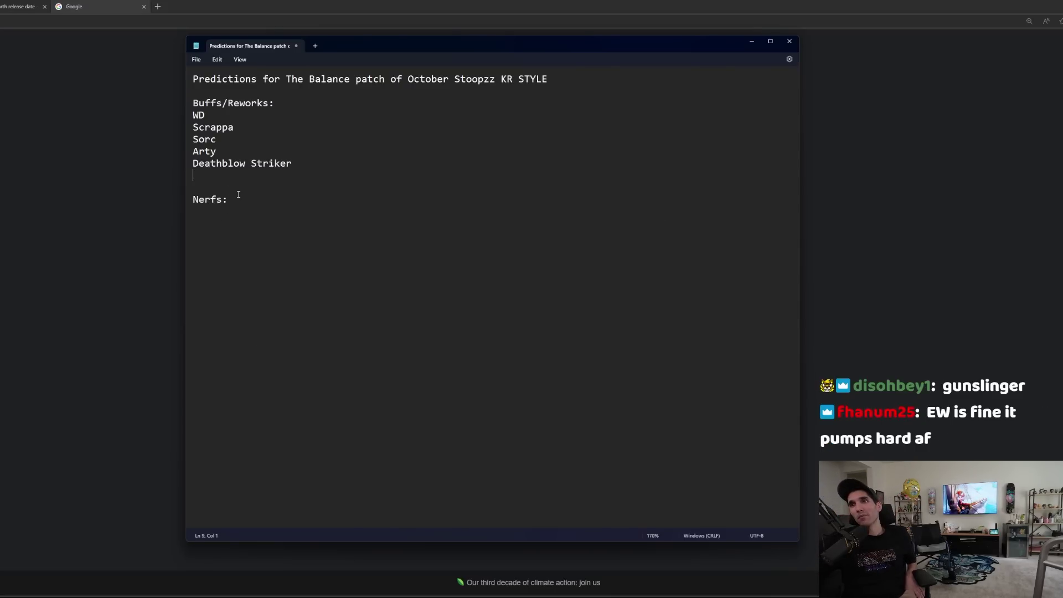
pyautogui.press('Return')
pyautogui.press('Up')
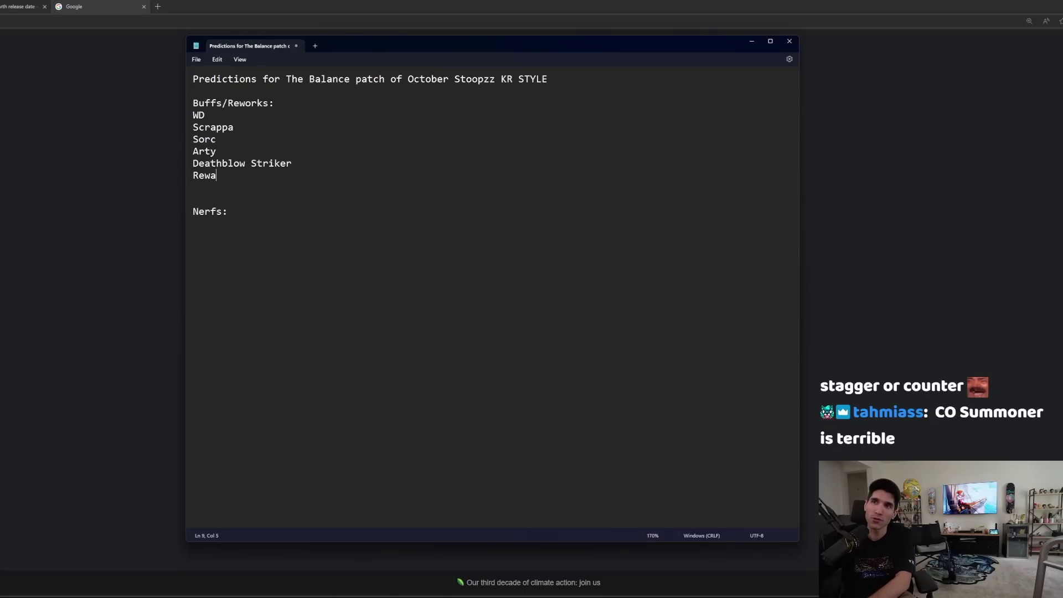
pyautogui.press('BackSpace')
pyautogui.write('aoer k')
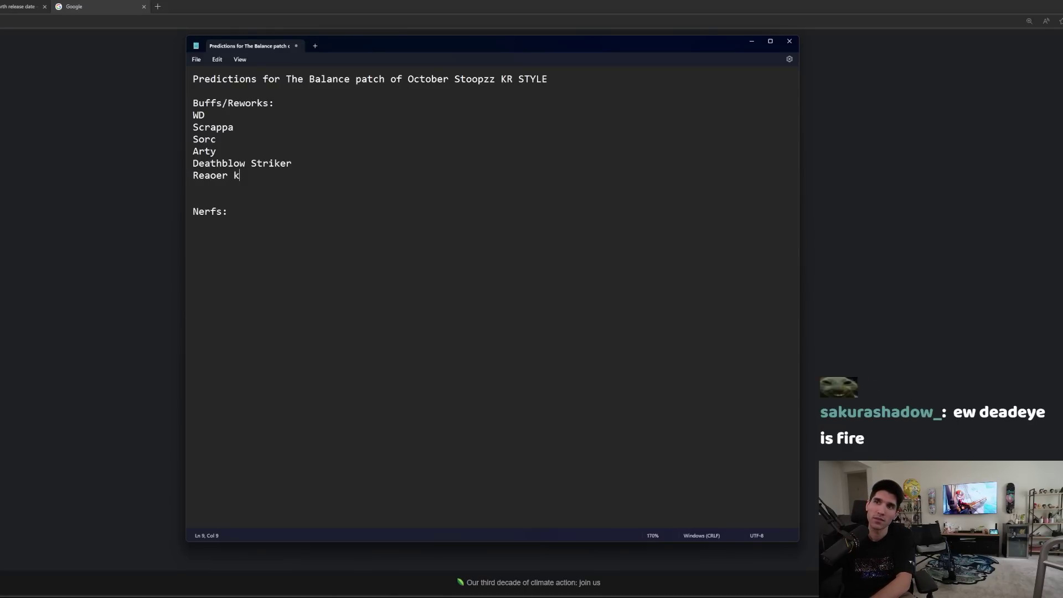
pyautogui.press('BackSpace')
pyautogui.press('BackSpace')
pyautogui.press('BackSpace')
pyautogui.press('BackSpace')
pyautogui.press('BackSpace')
pyautogui.write('per love')
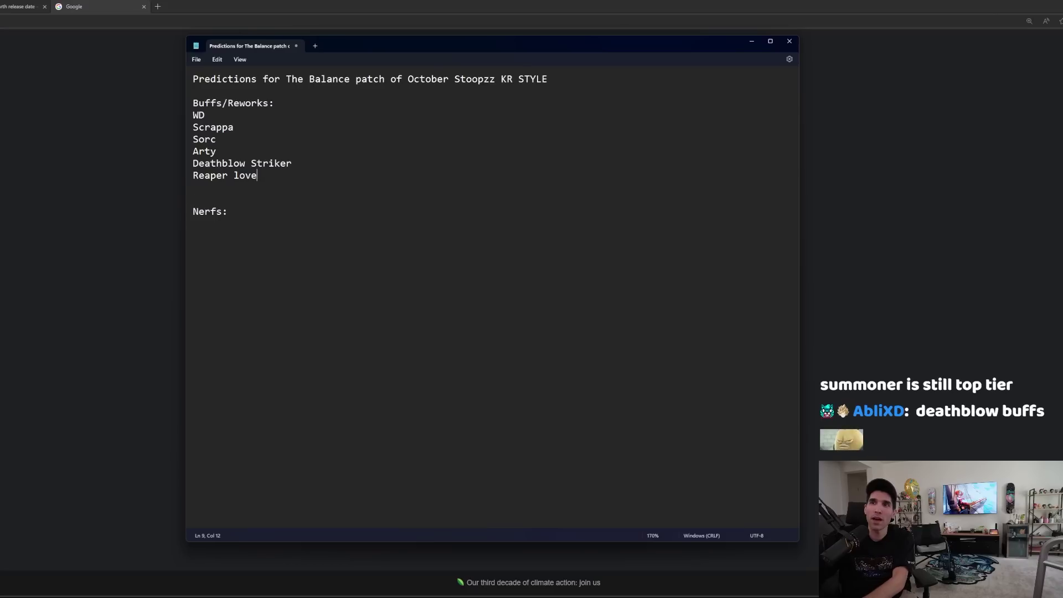
pyautogui.press('Return')
pyautogui.write('Summo')
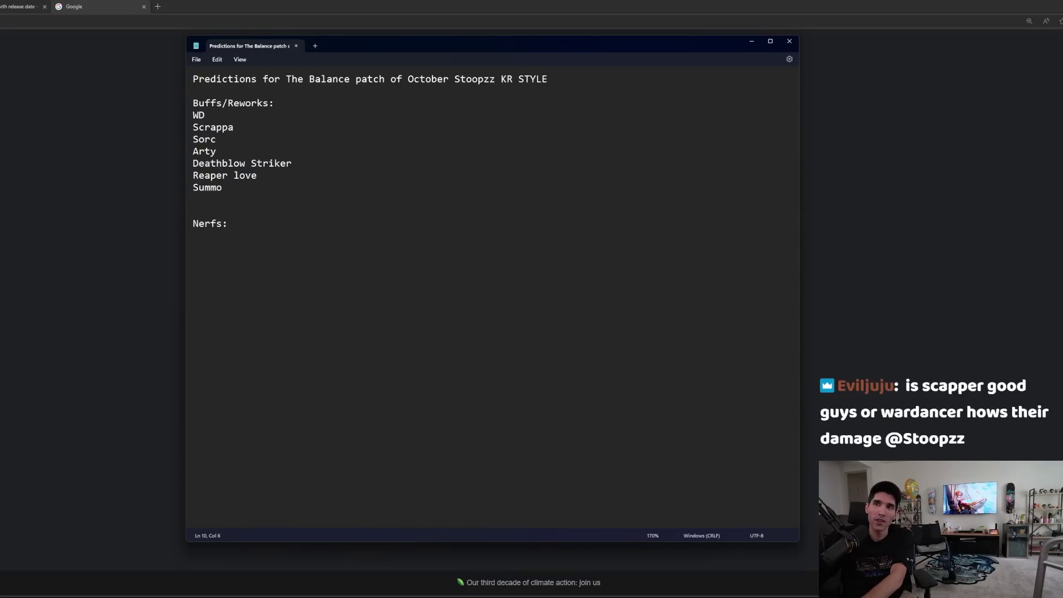
pyautogui.press('BackSpace')
pyautogui.click(228, 223)
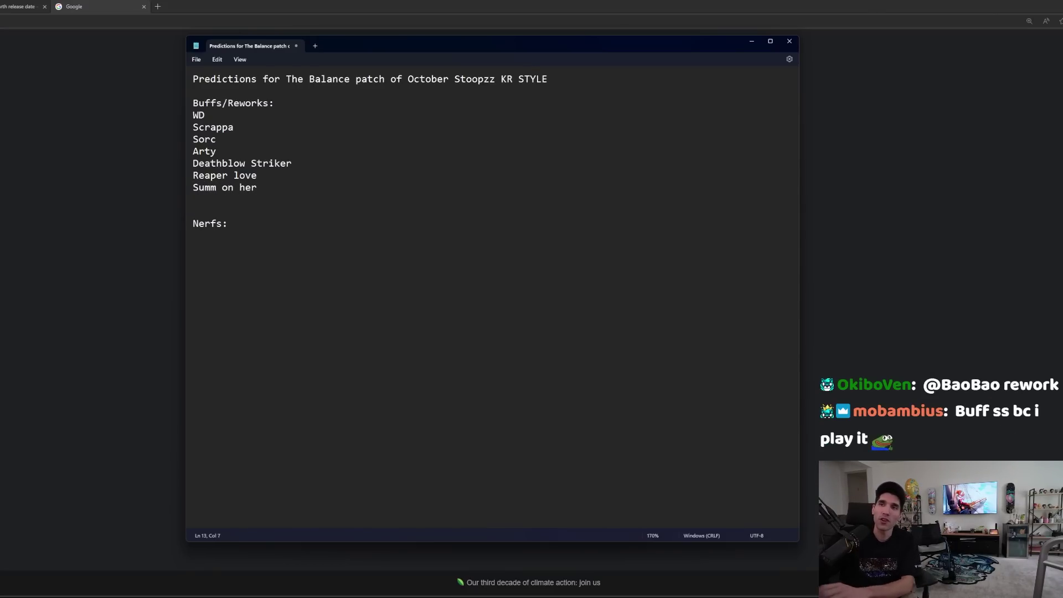
pyautogui.press('Right')
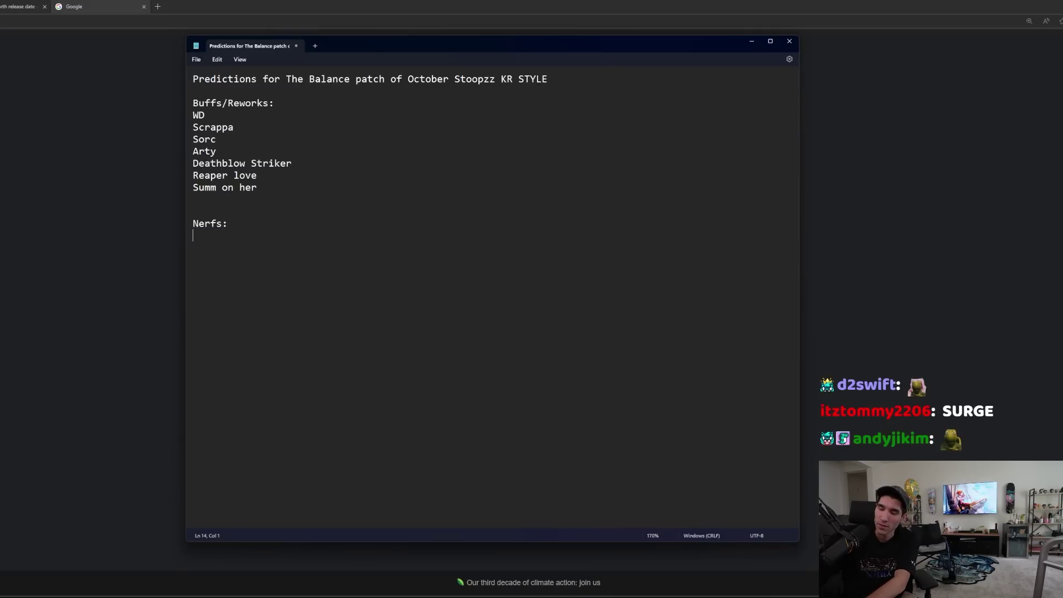
# List Pred Slayer and Glaiver on separate lines under Nerfs:.
pyautogui.write('Slay')
pyautogui.press('BackSpace')
pyautogui.press('BackSpace')
pyautogui.press('BackSpace')
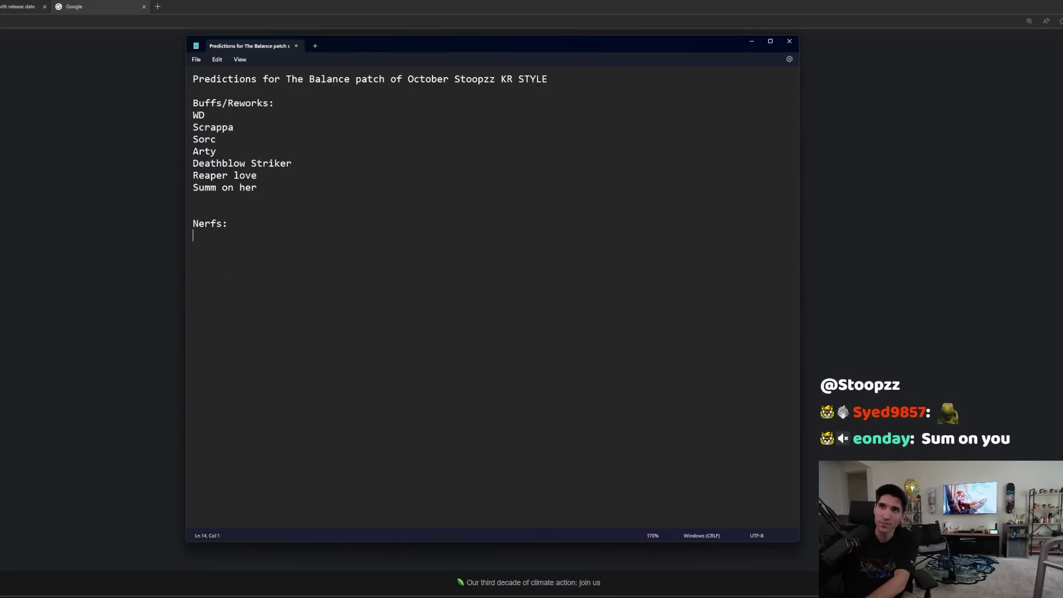
pyautogui.write('d Slayer')
pyautogui.press('Return')
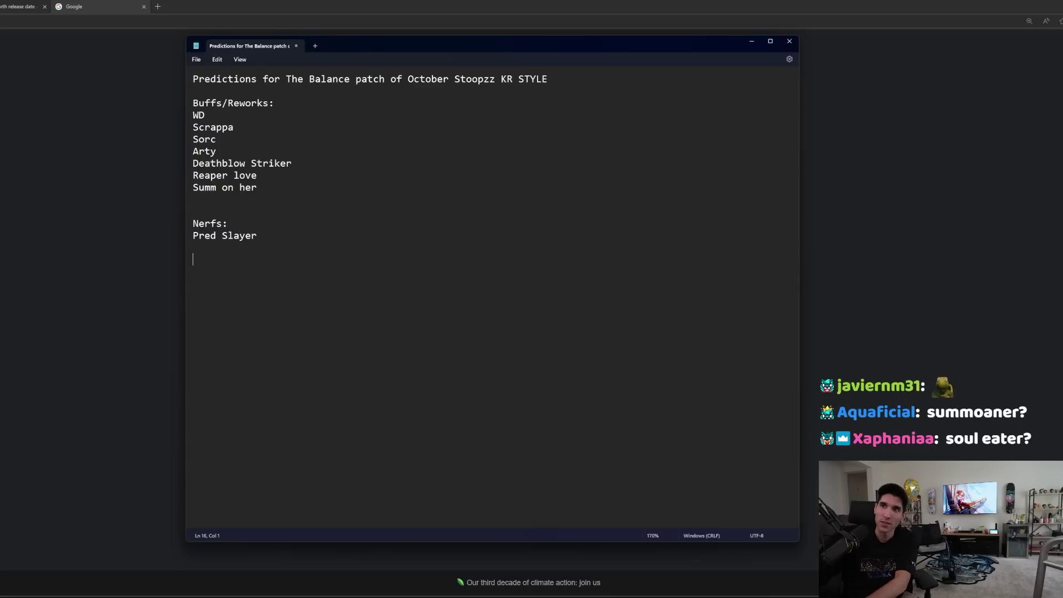
pyautogui.write('Glaiver')
pyautogui.press('Return')
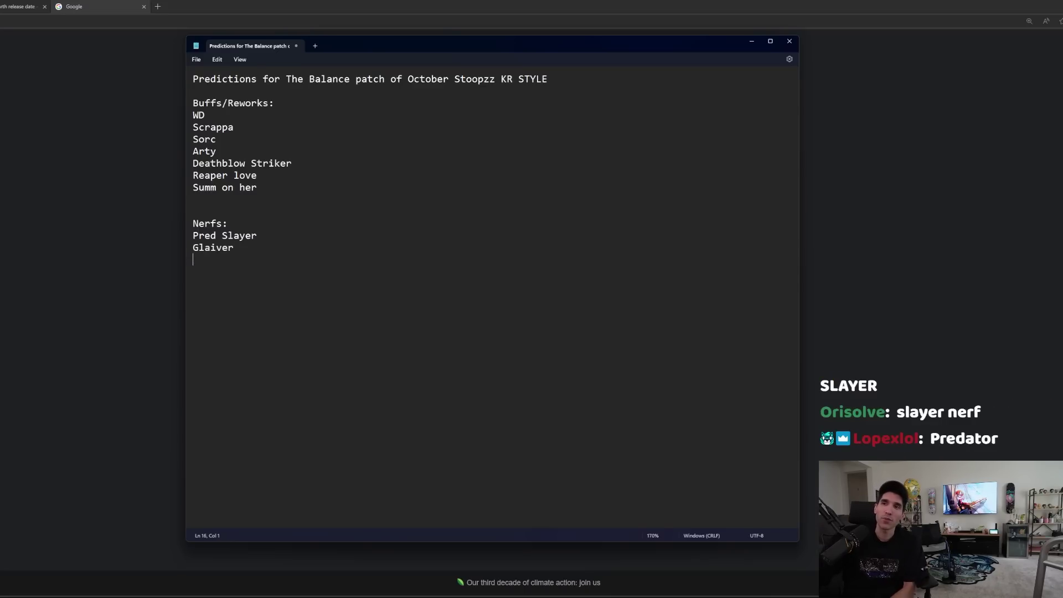
# Add 'SS (is it the standard?)' on its own line, separated by a blank line.
pyautogui.write('SS')
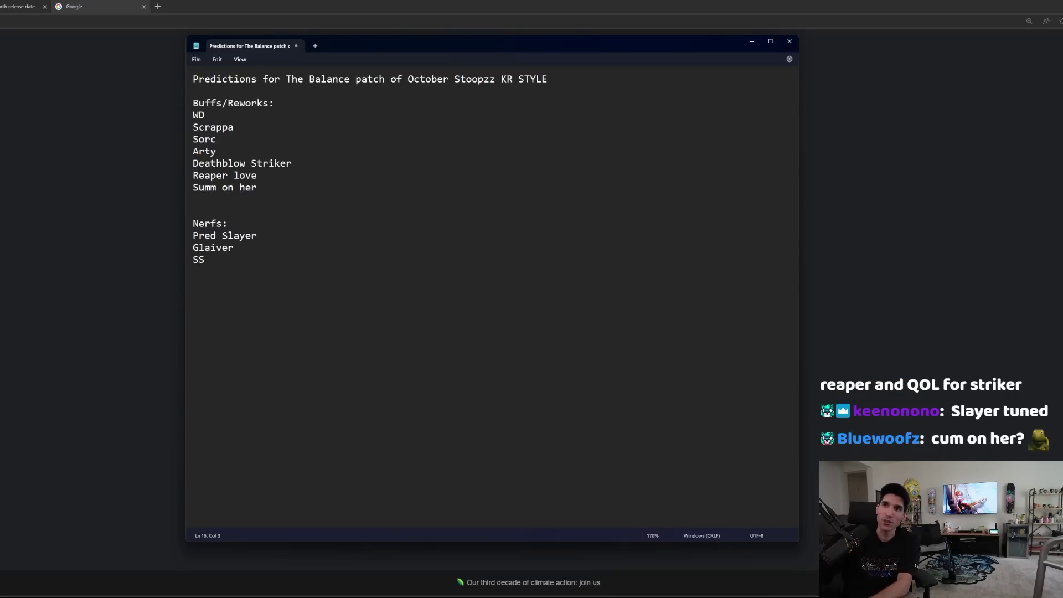
pyautogui.press('BackSpace')
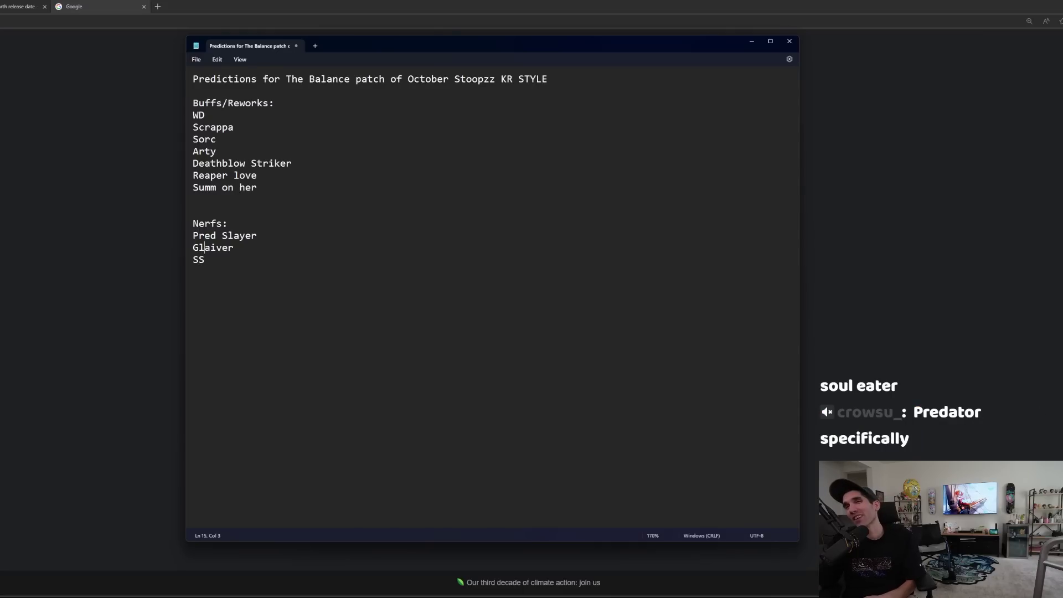
pyautogui.click(193, 260)
pyautogui.click(192, 260)
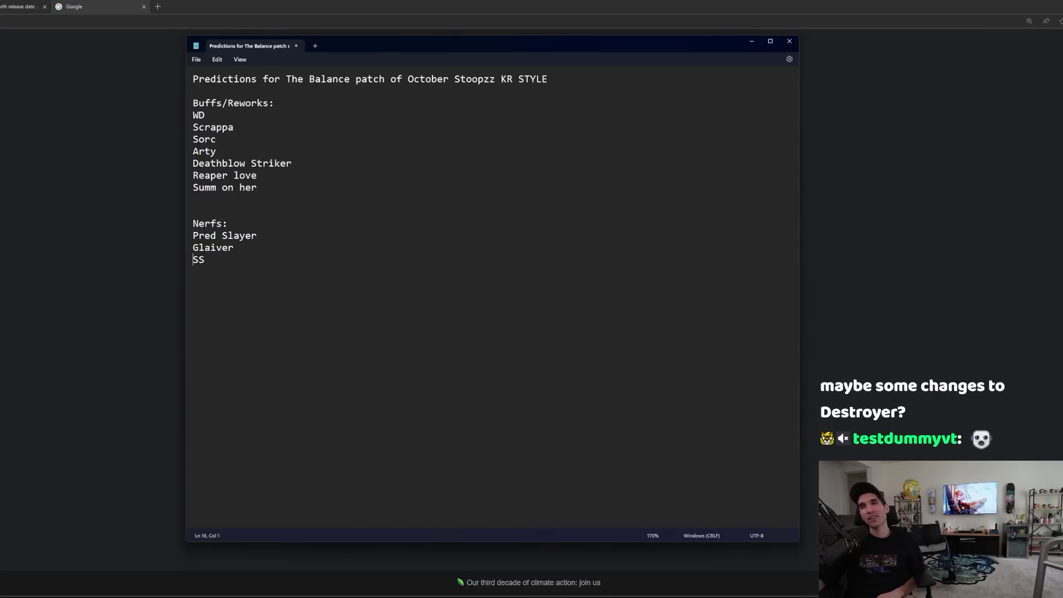
pyautogui.click(192, 259)
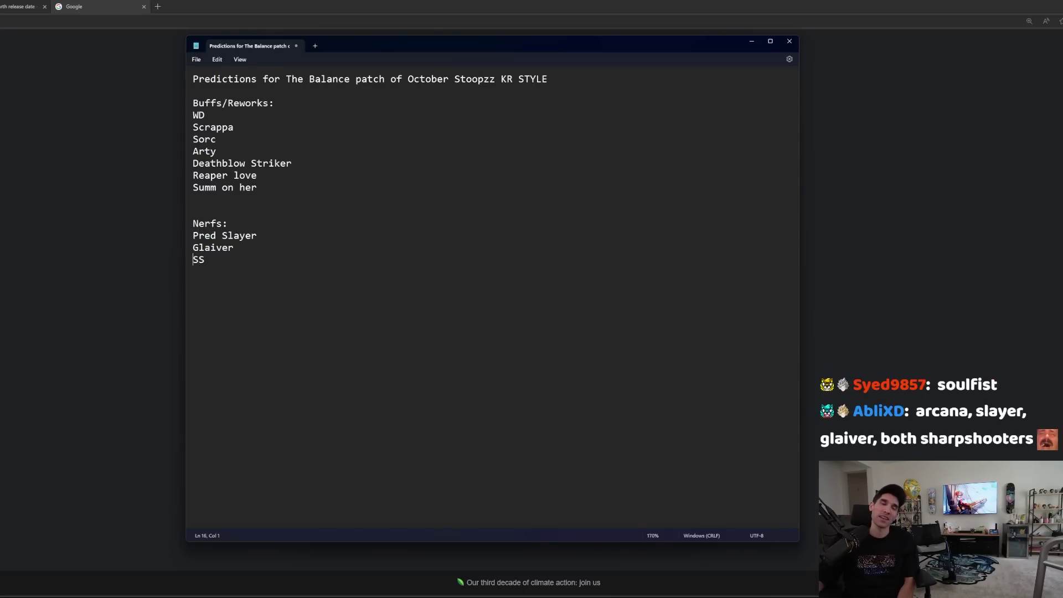
pyautogui.click(205, 260)
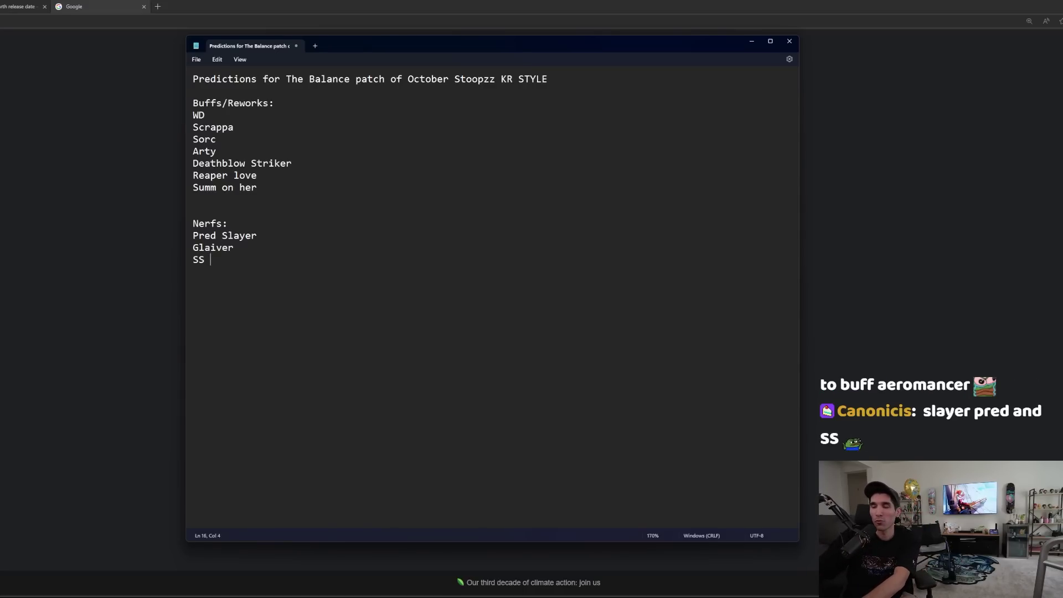
pyautogui.write('(wol;')
pyautogui.press('BackSpace')
pyautogui.press('BackSpace')
pyautogui.press('BackSpace')
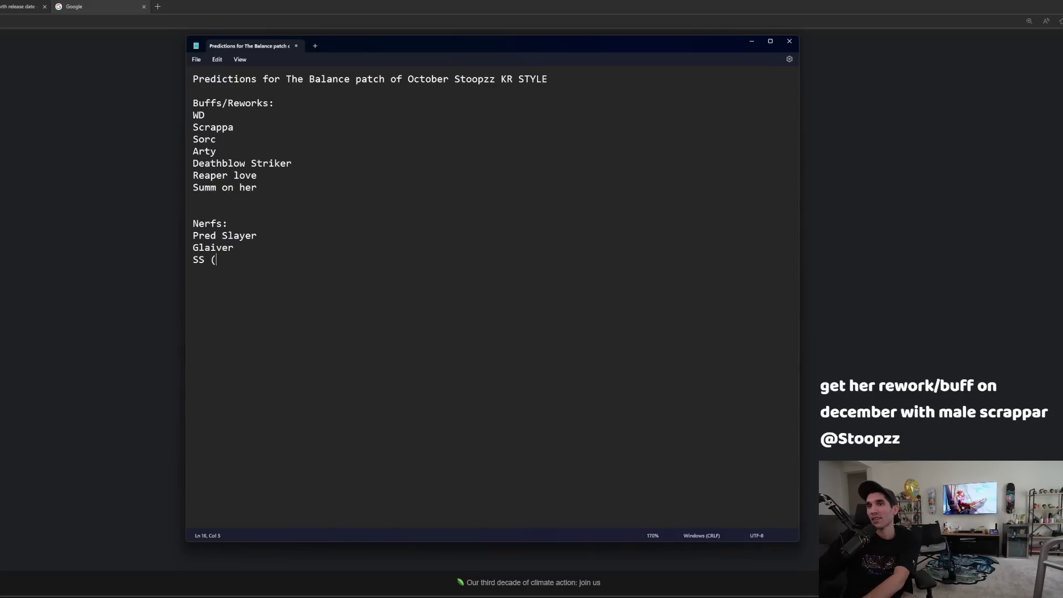
pyautogui.write('is it the standard')
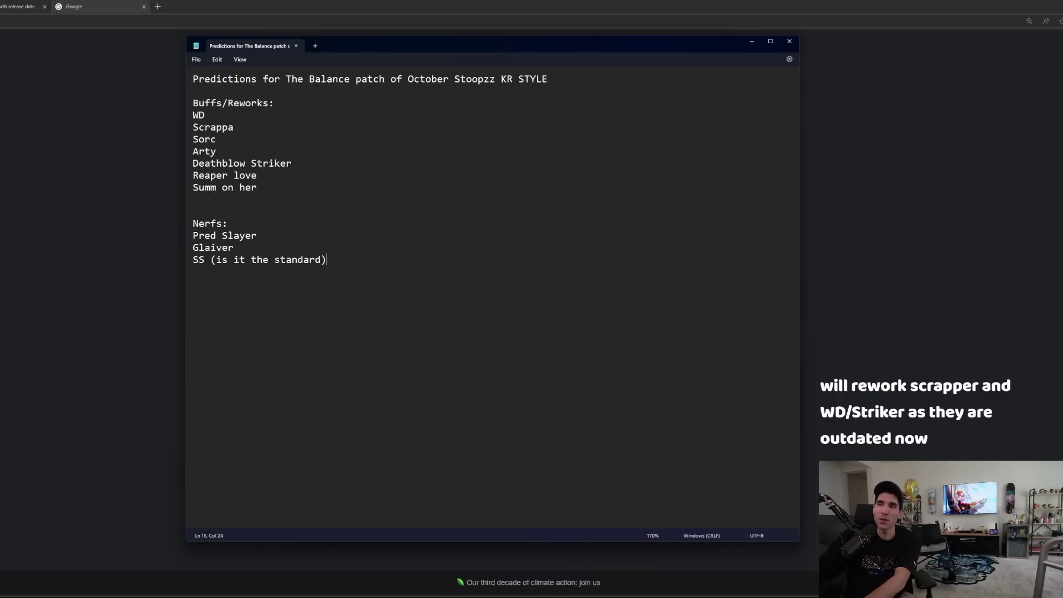
pyautogui.press('BackSpace')
pyautogui.write(')')
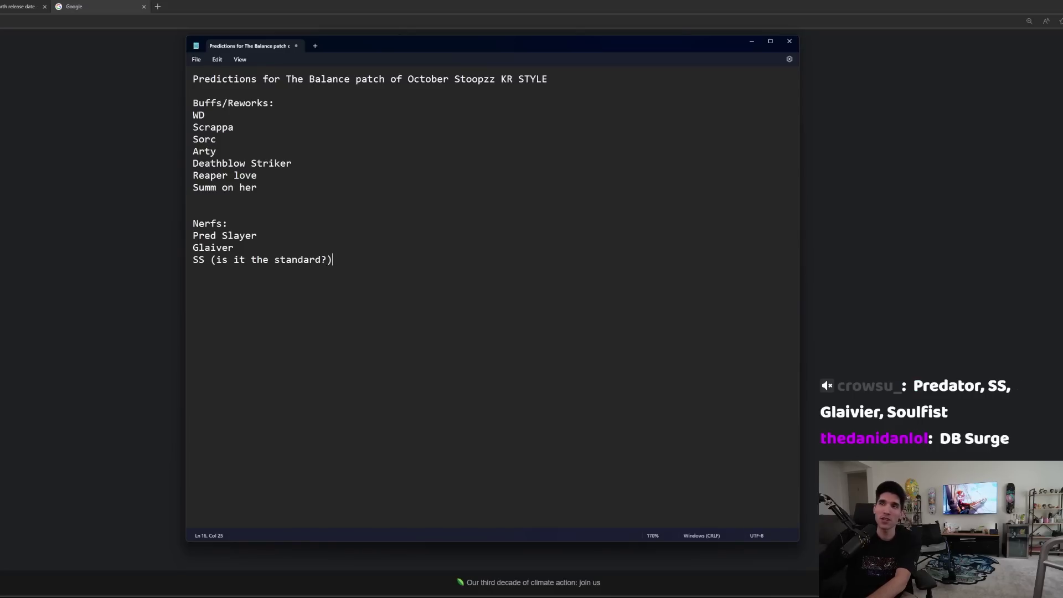
pyautogui.click(293, 249)
pyautogui.press('Return')
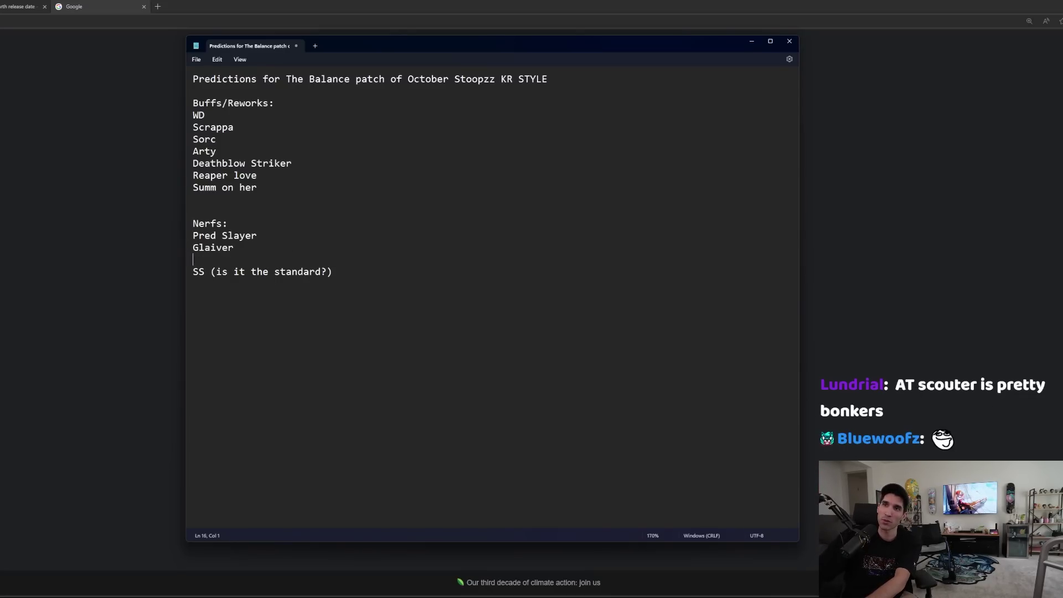
pyautogui.click(193, 272)
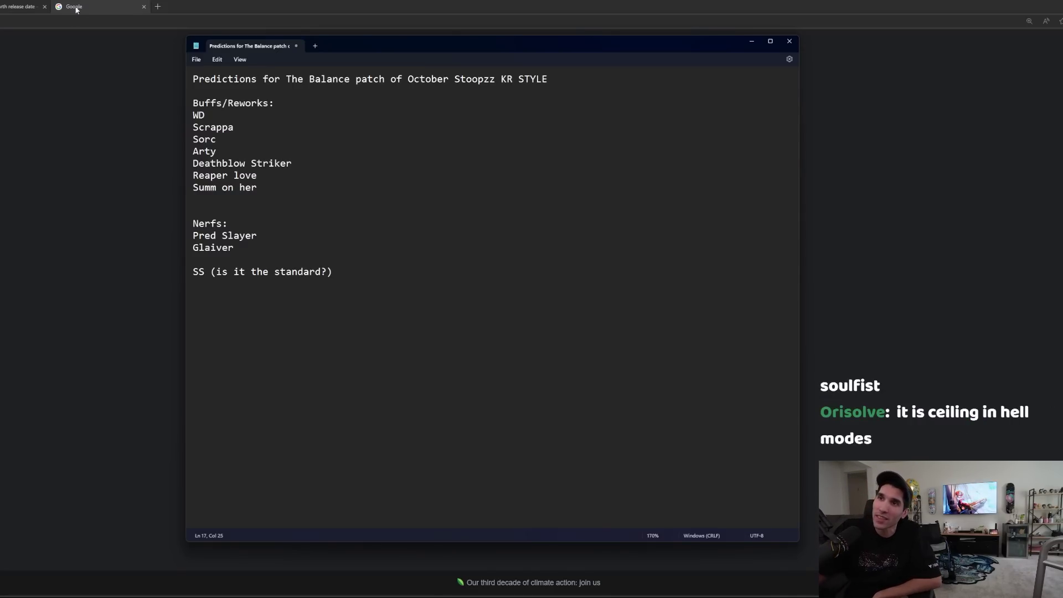
pyautogui.hotkey('shift', 'Up')
pyautogui.hotkey('shift', 'Up')
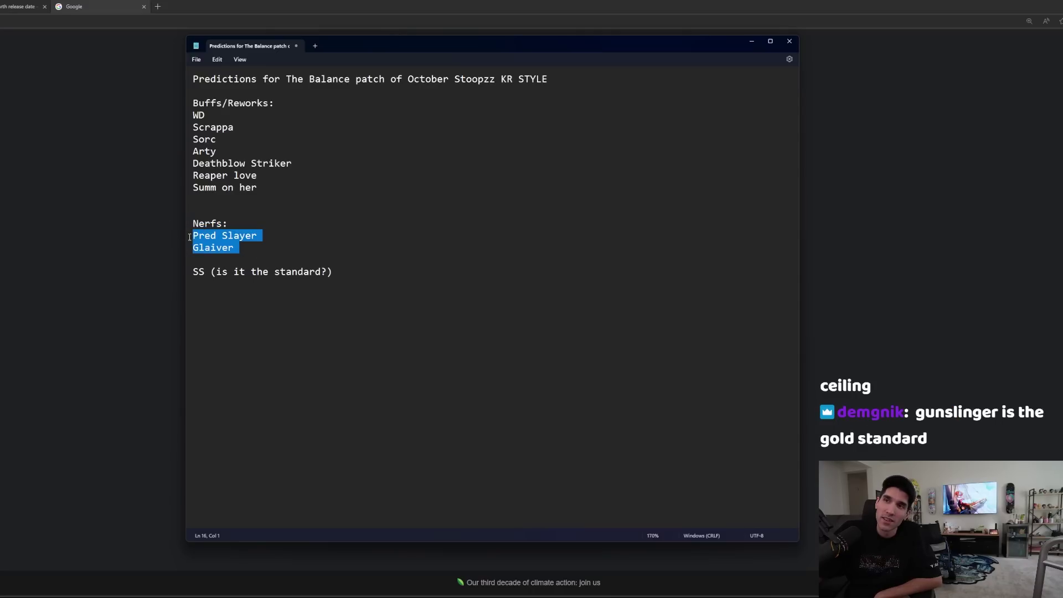
pyautogui.click(281, 248)
pyautogui.moveTo(280, 259)
pyautogui.mouseDown()
pyautogui.moveTo(173, 229)
pyautogui.moveTo(264, 251)
pyautogui.moveTo(238, 250)
pyautogui.moveTo(228, 271)
pyautogui.moveTo(161, 233)
pyautogui.mouseUp()
pyautogui.click(195, 270)
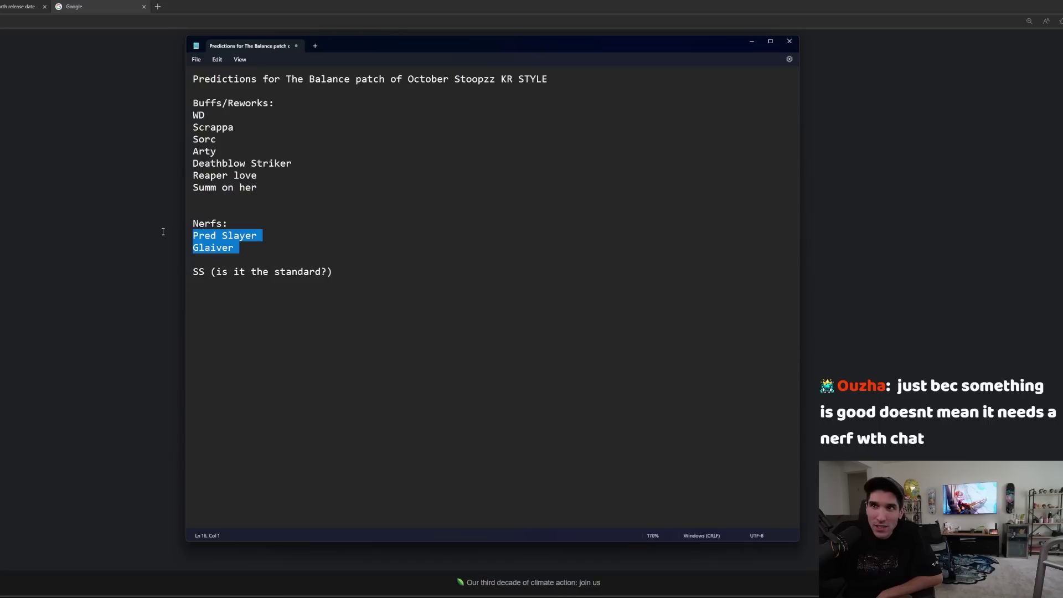
pyautogui.click(265, 271)
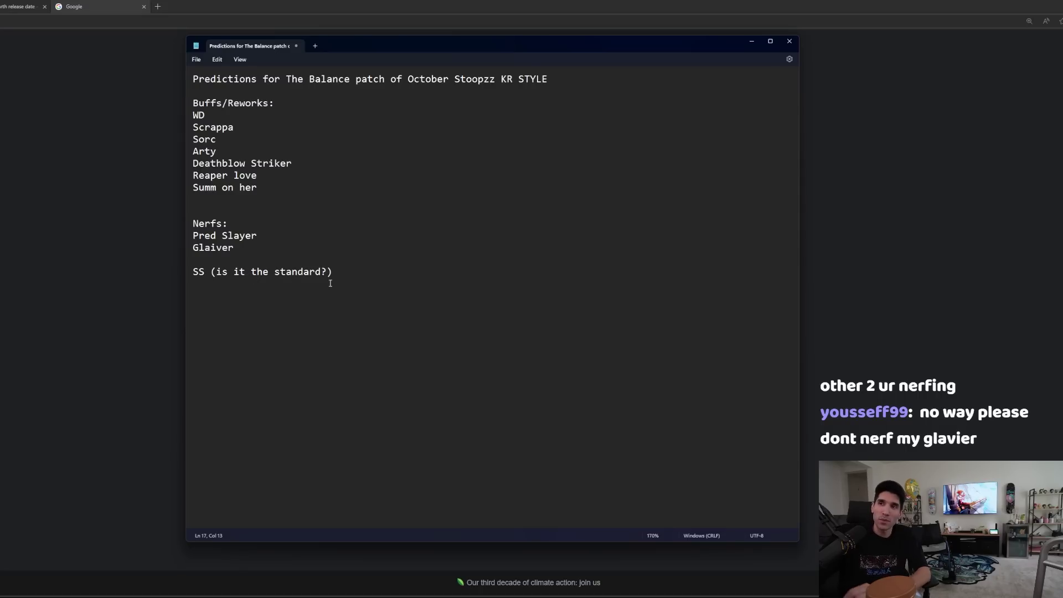
pyautogui.click(347, 279)
pyautogui.press('Return')
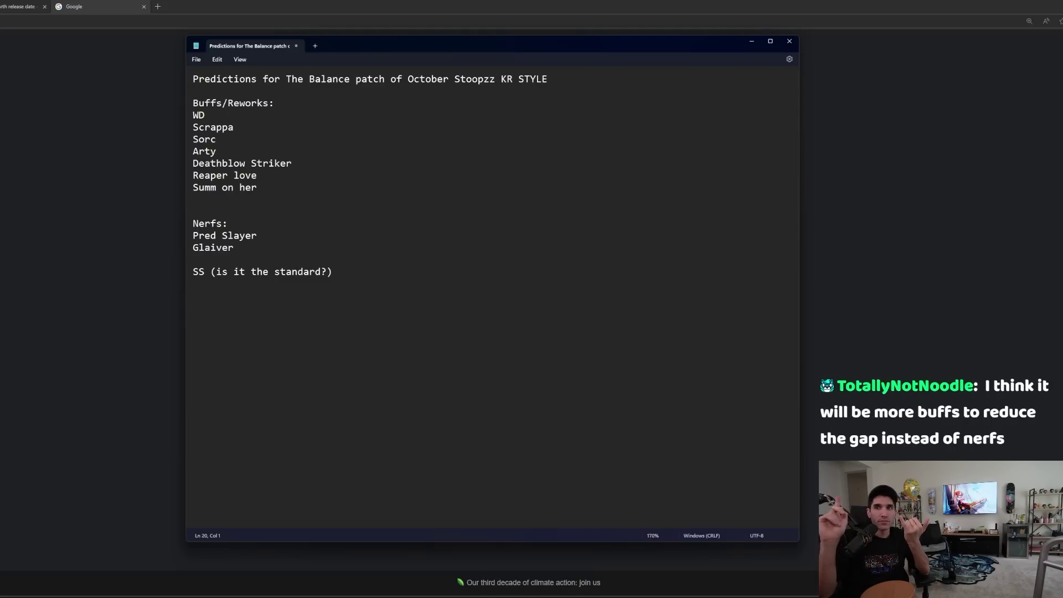
pyautogui.moveTo(228, 236)
pyautogui.mouseDown()
pyautogui.moveTo(233, 248)
pyautogui.moveTo(161, 238)
pyautogui.mouseUp()
pyautogui.click(264, 273)
pyautogui.click(195, 259)
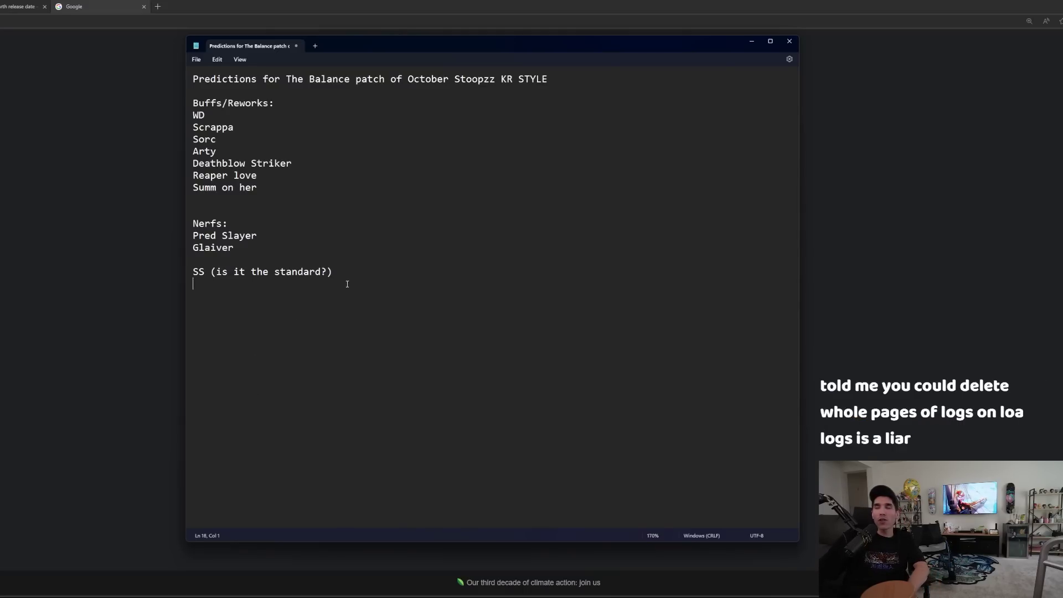
pyautogui.moveTo(339, 273); pyautogui.dragTo(196, 272)
pyautogui.click(240, 284)
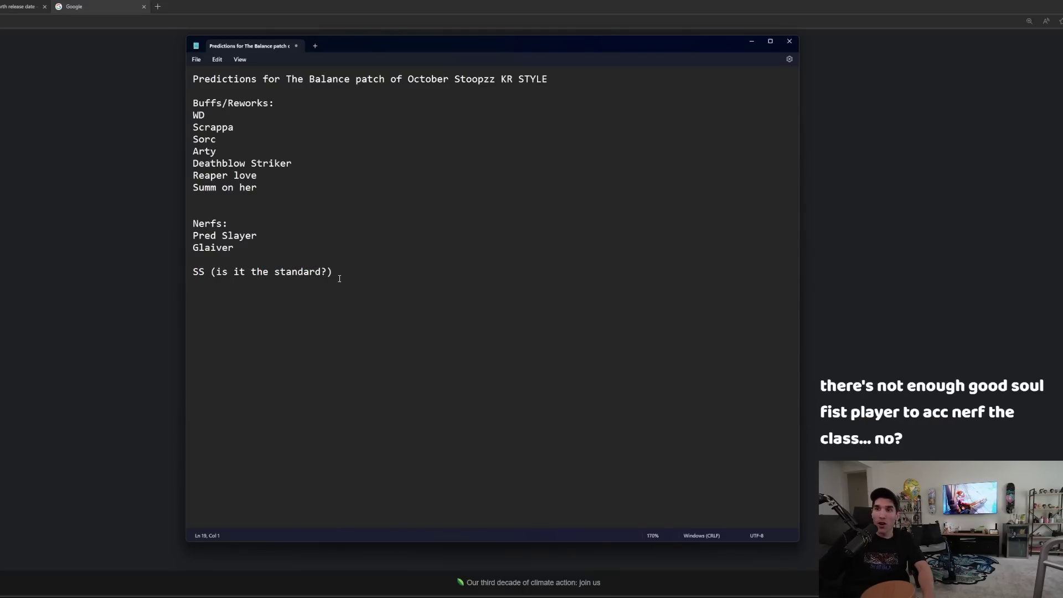
pyautogui.moveTo(340, 279); pyautogui.dragTo(193, 272)
pyautogui.click(268, 306)
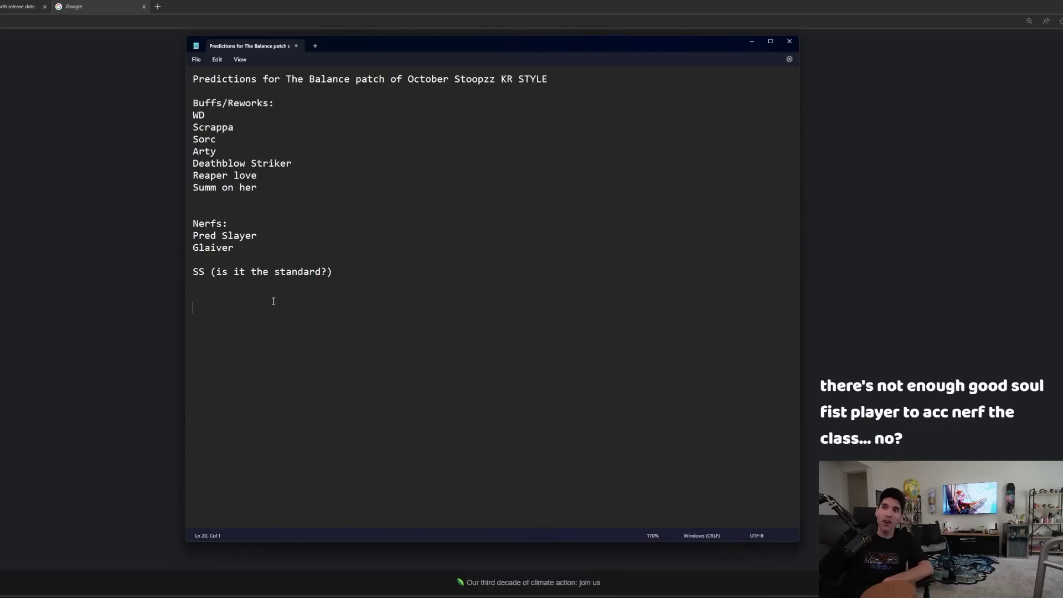